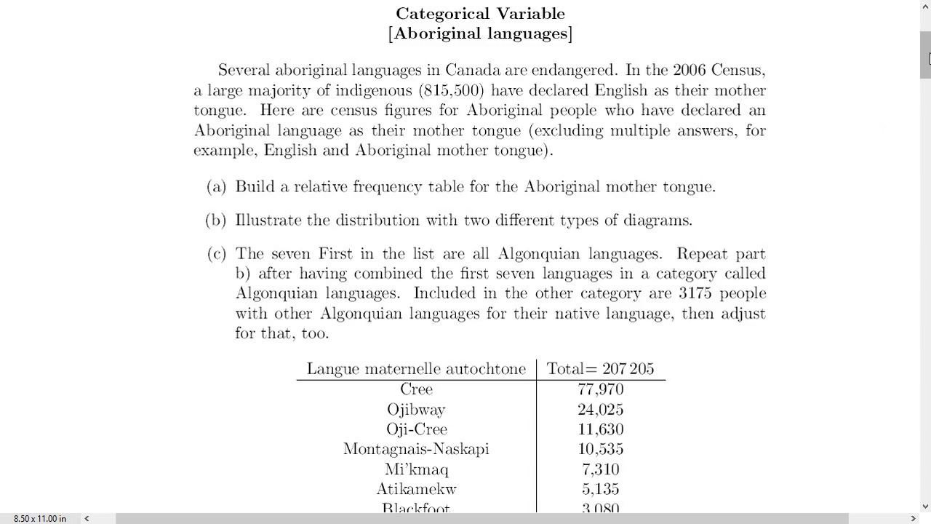
# - Review the Aboriginal languages problem, its frequency table, and the bar and pie chart solutions with their Minitab procedures
pyautogui.scroll(-3, 636, 278)
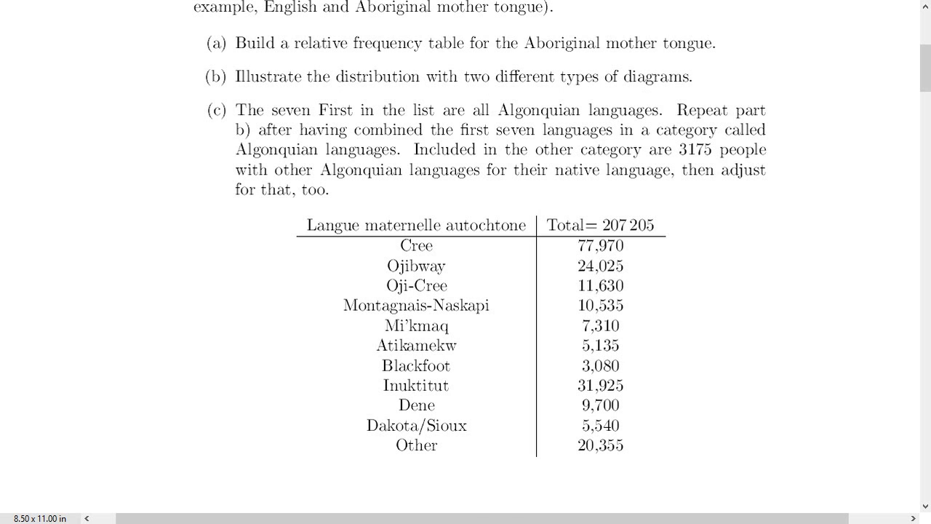
pyautogui.moveTo(925, 67); pyautogui.dragTo(925, 209)
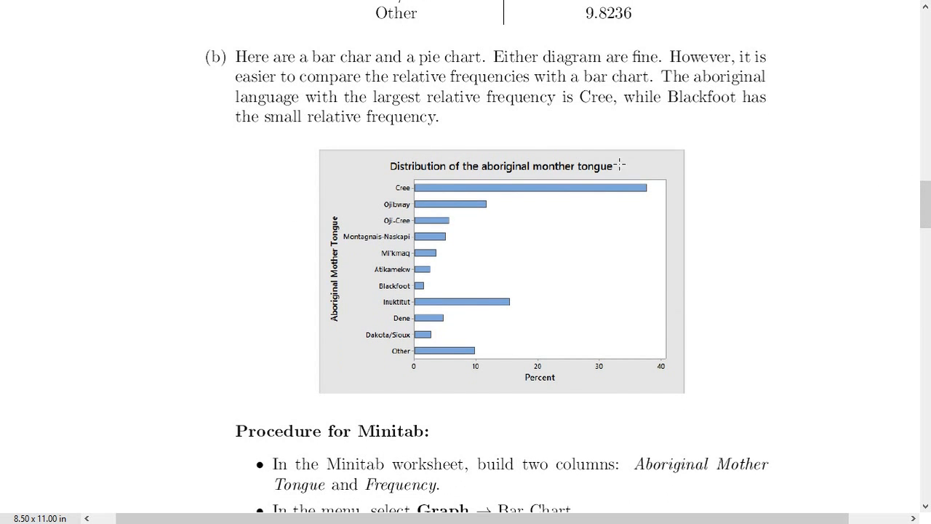
pyautogui.moveTo(923, 191); pyautogui.dragTo(895, 289)
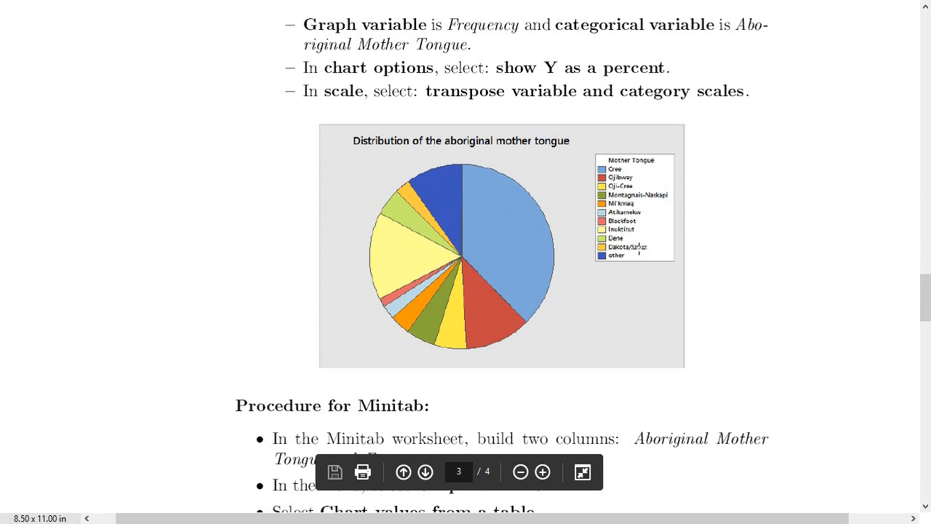
pyautogui.moveTo(925, 297); pyautogui.dragTo(927, 211)
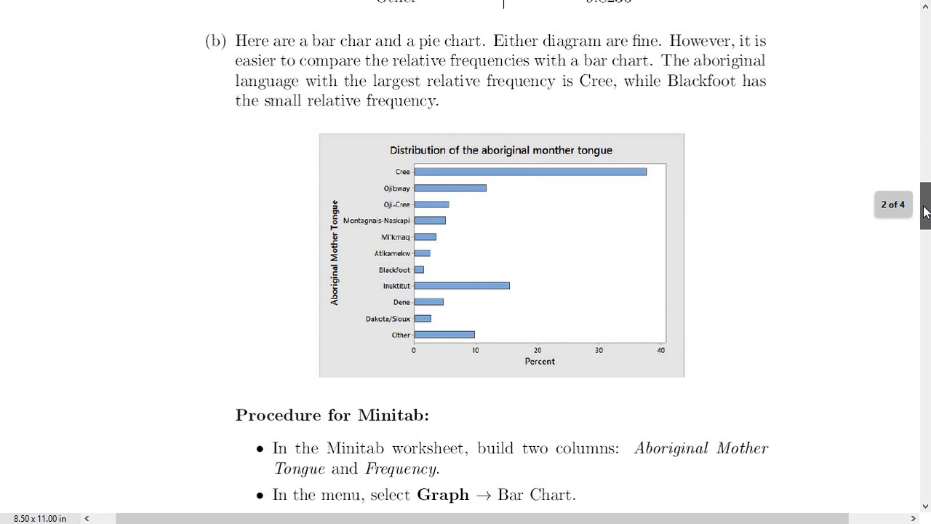
pyautogui.moveTo(925, 210); pyautogui.dragTo(925, 78)
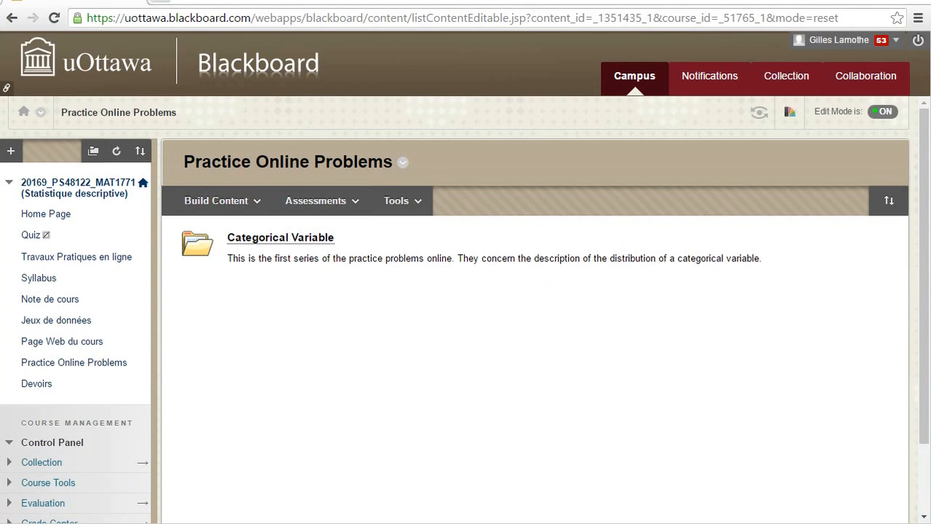
# - Download MotherTongue.txt from the Categorical Variable folder of the practice problems and save it to the Desktop
pyautogui.click(311, 240)
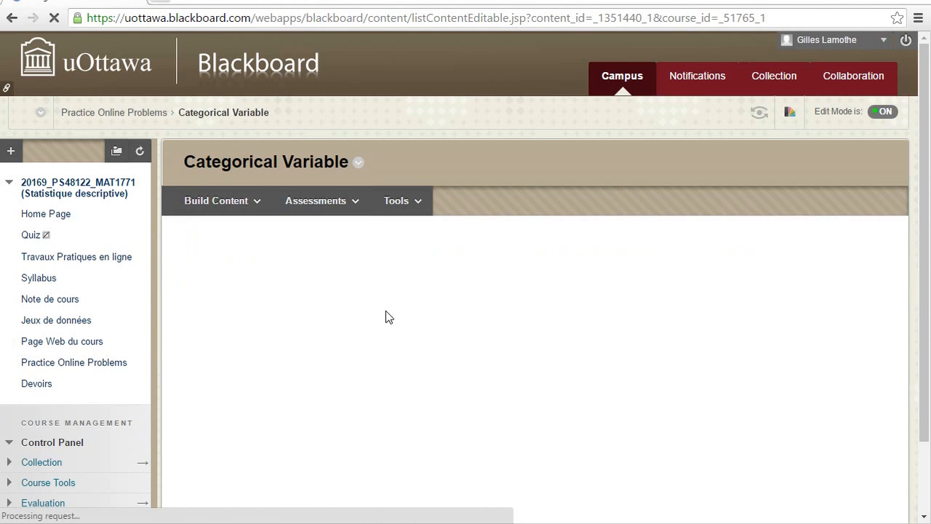
pyautogui.moveTo(925, 211); pyautogui.dragTo(925, 379)
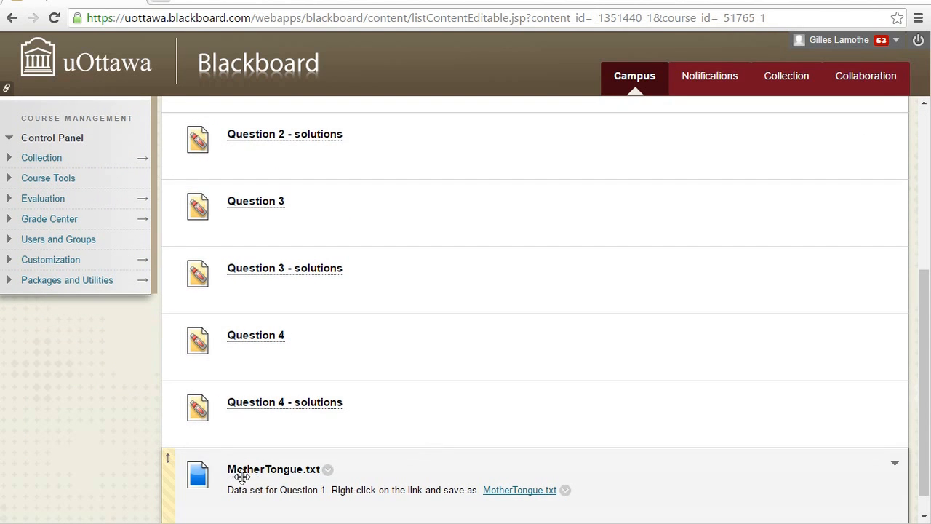
pyautogui.rightClick(510, 496)
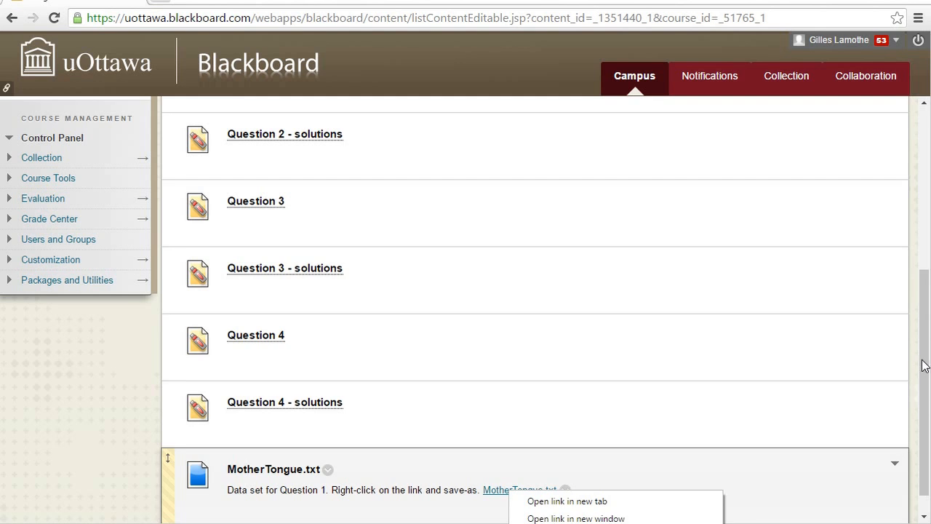
pyautogui.moveTo(923, 358); pyautogui.dragTo(923, 390)
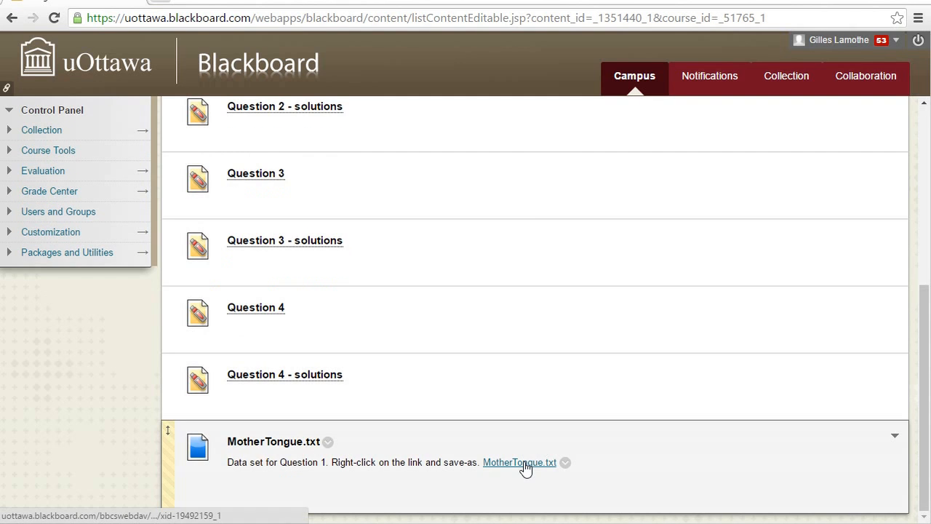
pyautogui.rightClick(525, 467)
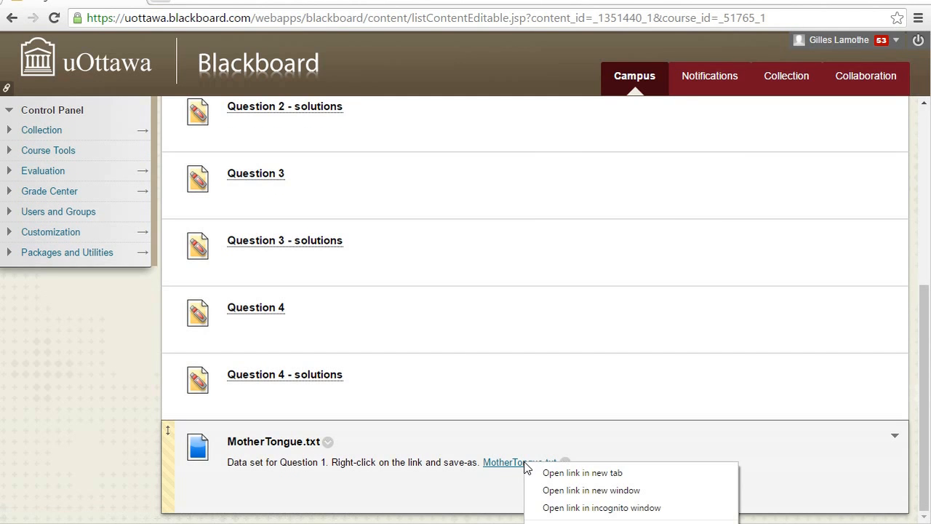
pyautogui.click(572, 522)
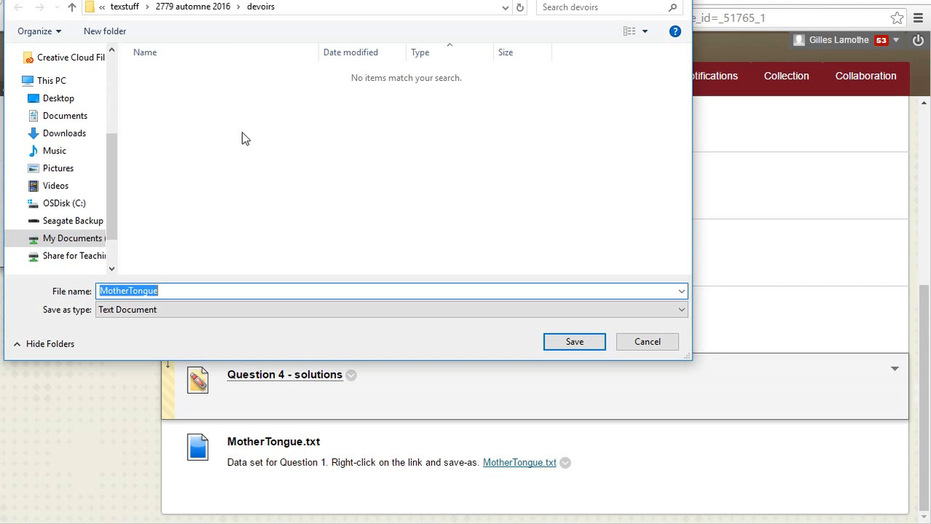
pyautogui.click(68, 98)
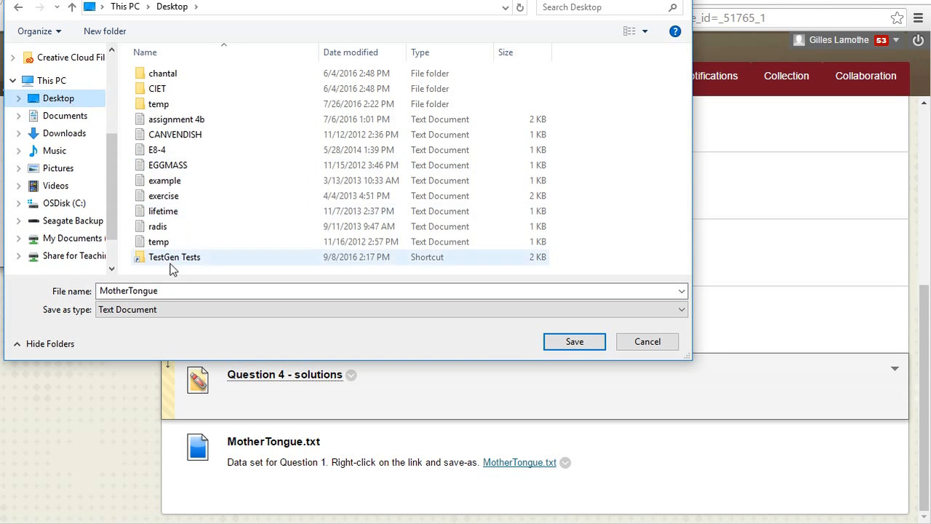
pyautogui.click(565, 346)
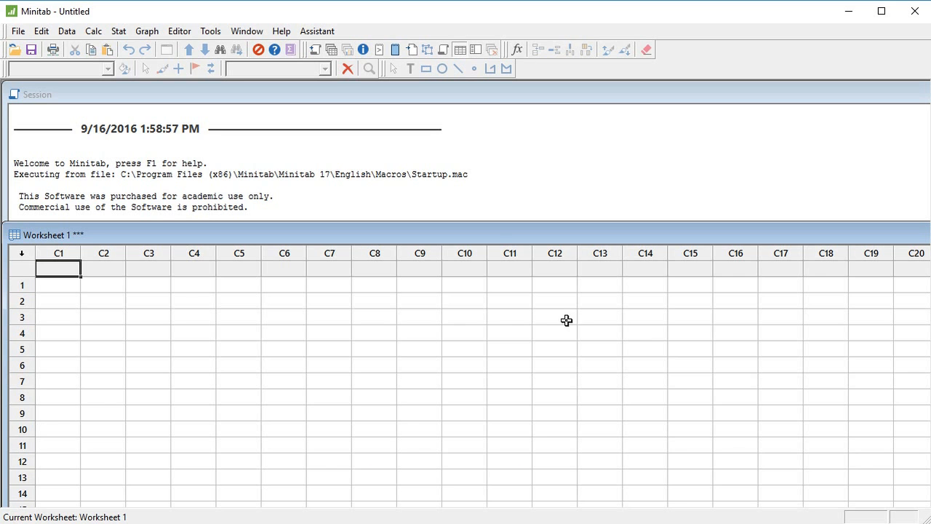
# - In Minitab, start opening a file, show all file types and browse to the Desktop folder
pyautogui.click(24, 35)
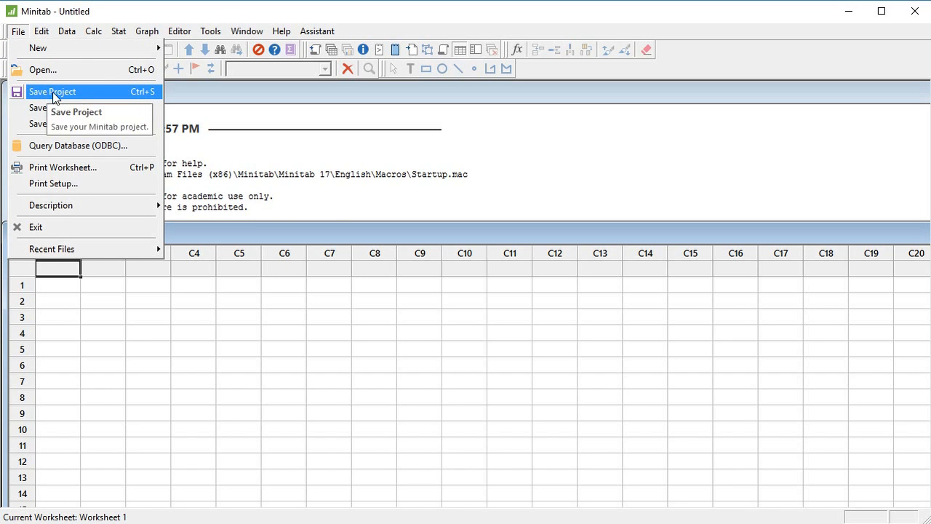
pyautogui.click(60, 68)
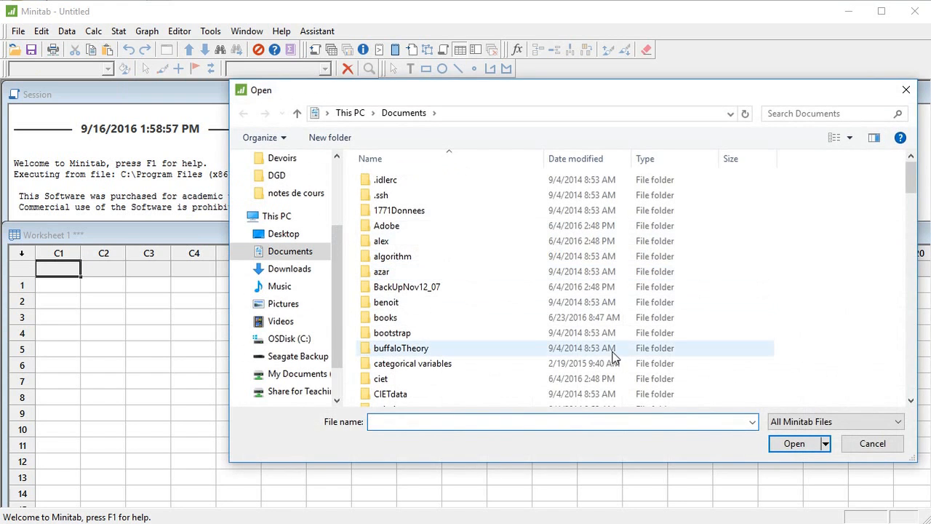
pyautogui.moveTo(721, 93); pyautogui.dragTo(639, 14)
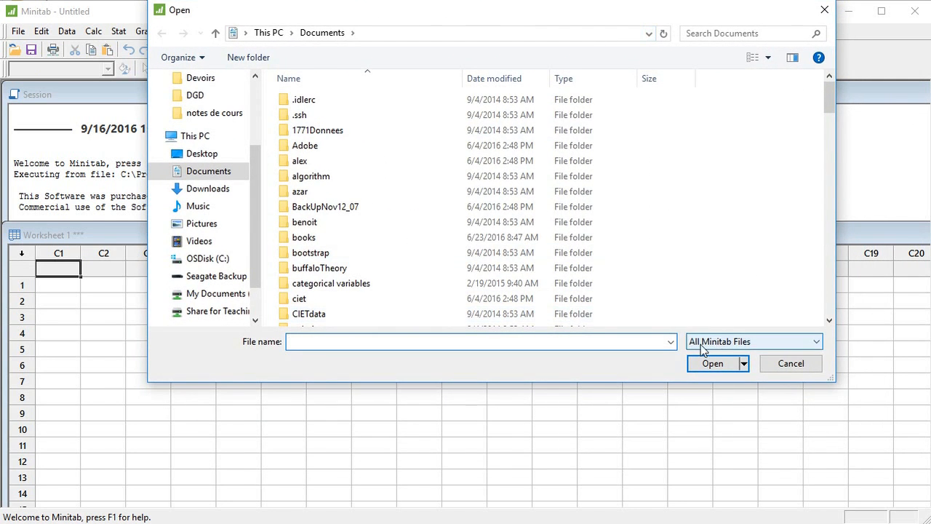
pyautogui.click(737, 342)
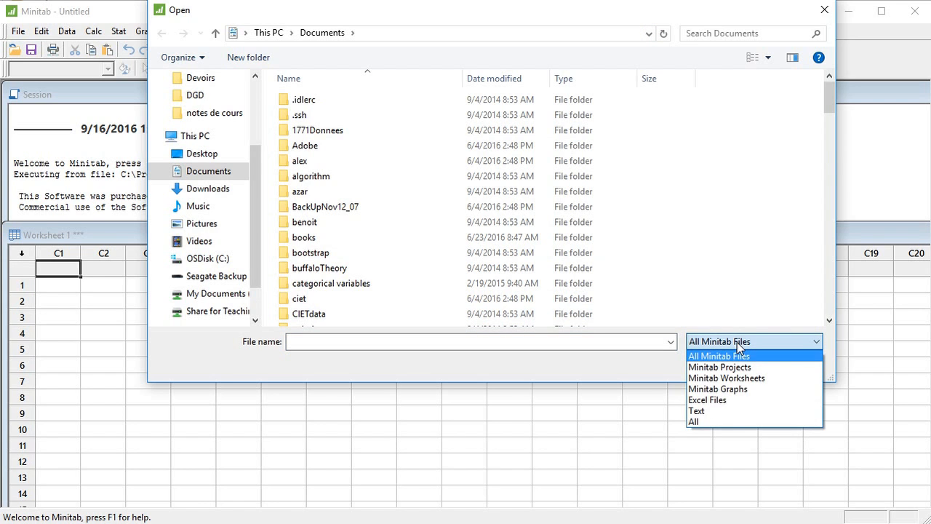
pyautogui.click(728, 420)
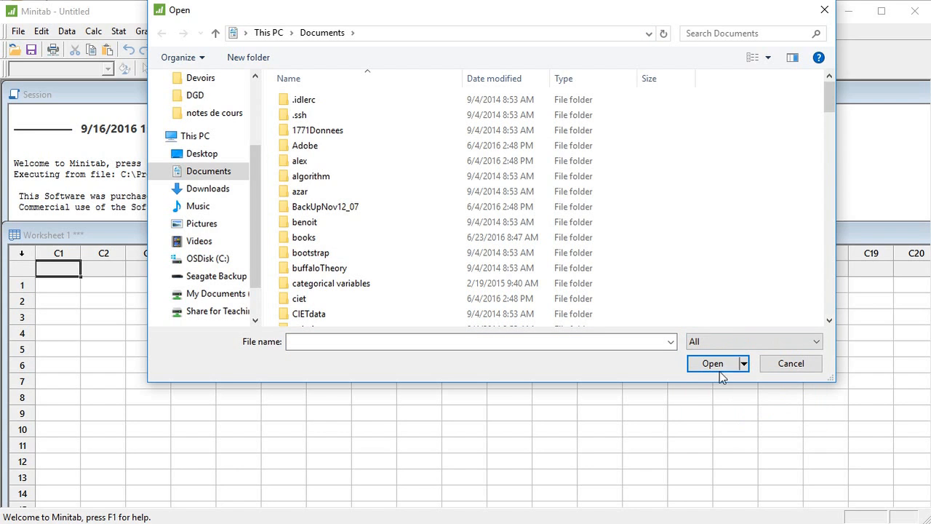
pyautogui.moveTo(257, 169); pyautogui.dragTo(258, 90)
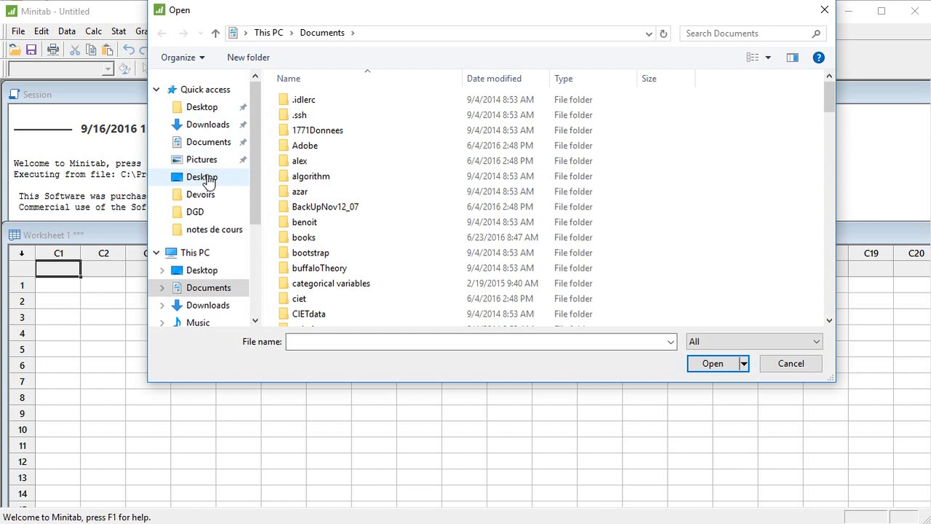
pyautogui.click(207, 177)
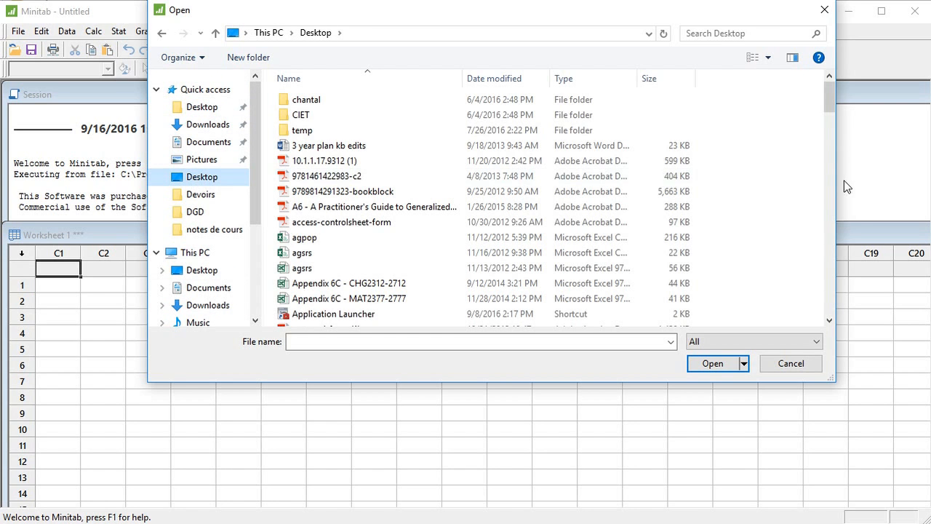
# - Open MotherTongue.txt and import it into a worksheet with the proposed text-file settings
pyautogui.moveTo(830, 103); pyautogui.dragTo(828, 239)
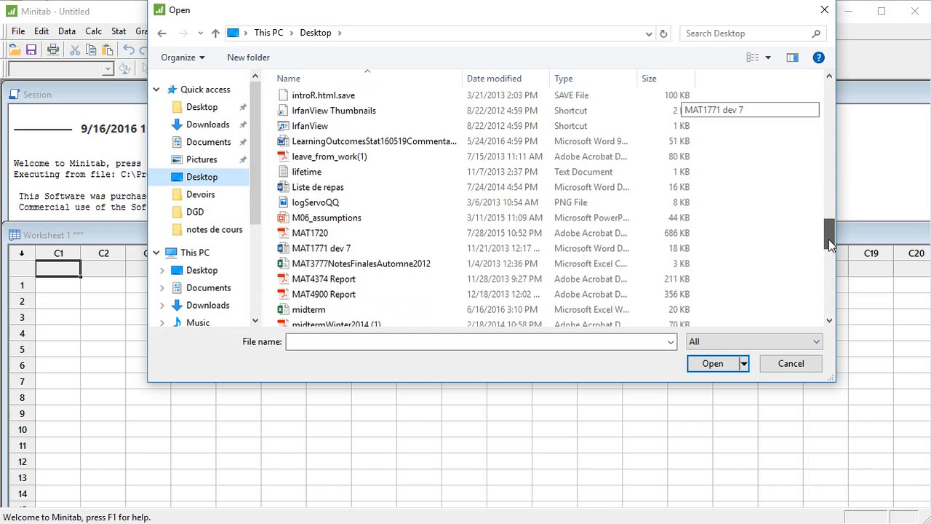
pyautogui.moveTo(829, 239); pyautogui.dragTo(828, 252)
pyautogui.click(355, 259)
pyautogui.click(707, 364)
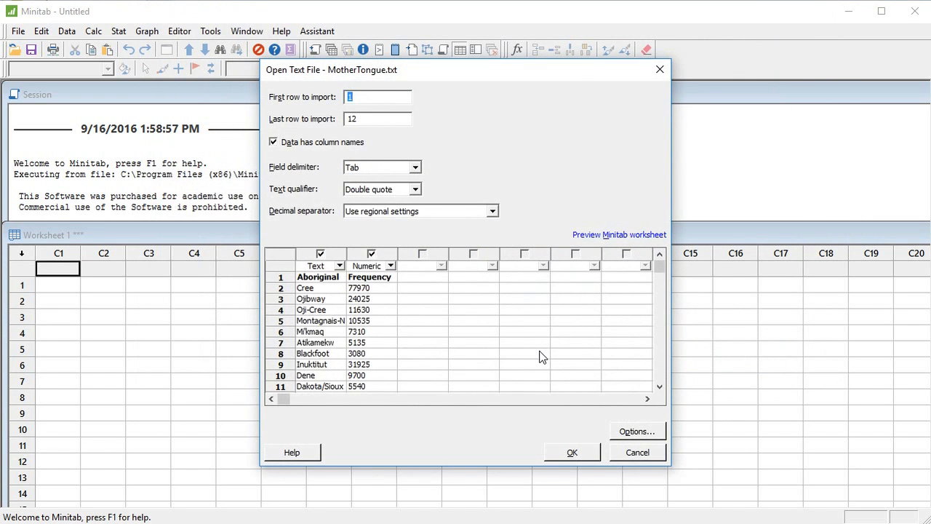
pyautogui.click(596, 451)
pyautogui.click(502, 314)
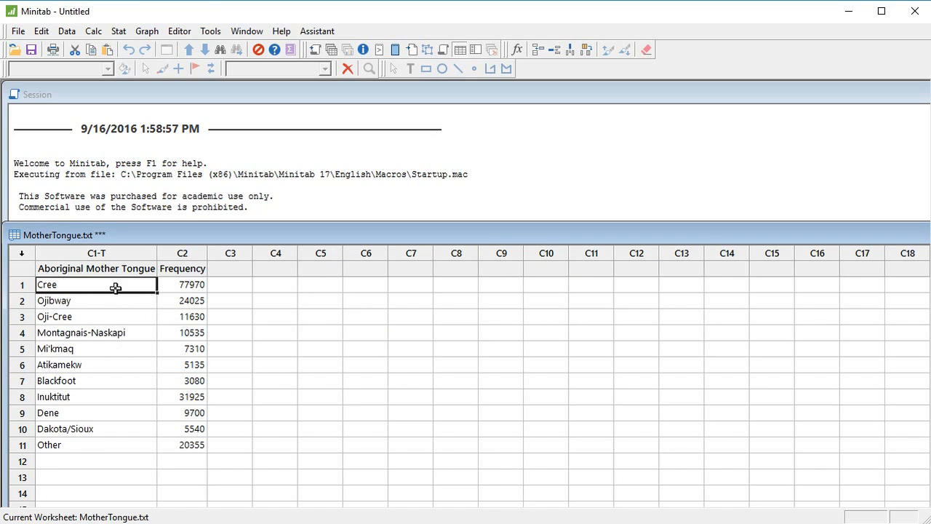
pyautogui.click(109, 320)
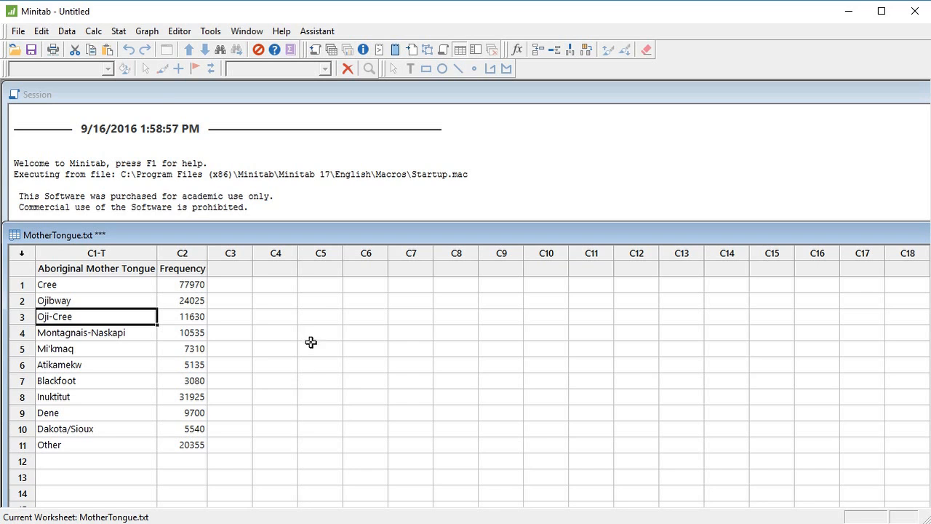
# - Start a simple bar chart whose bars represent one column of values from a table
pyautogui.click(147, 31)
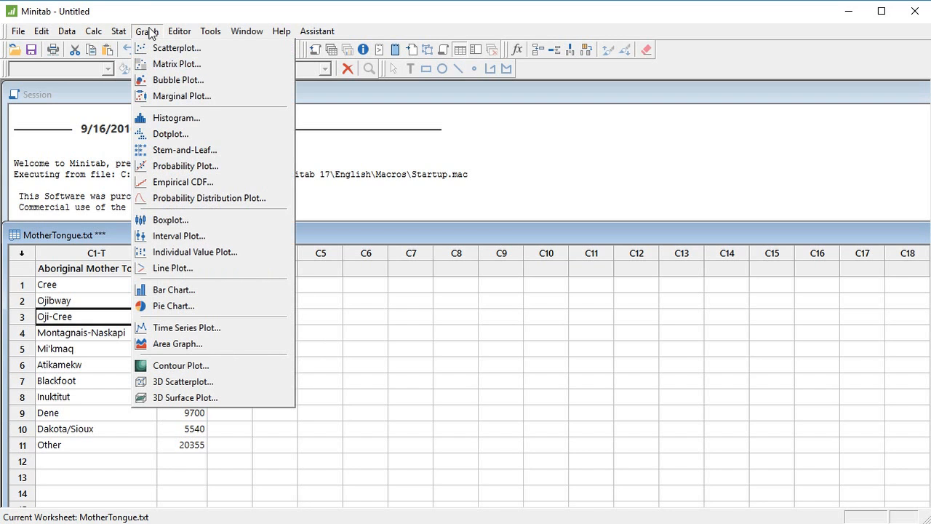
pyautogui.click(157, 289)
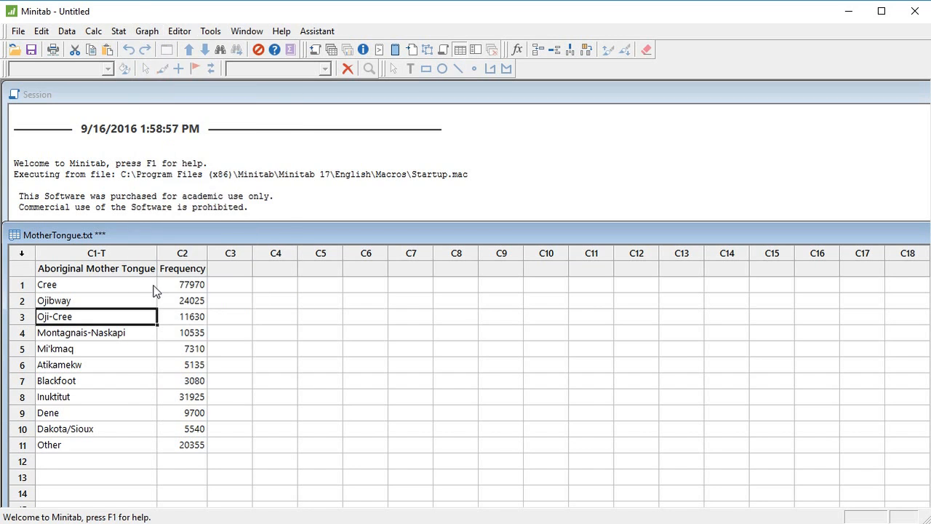
pyautogui.click(360, 168)
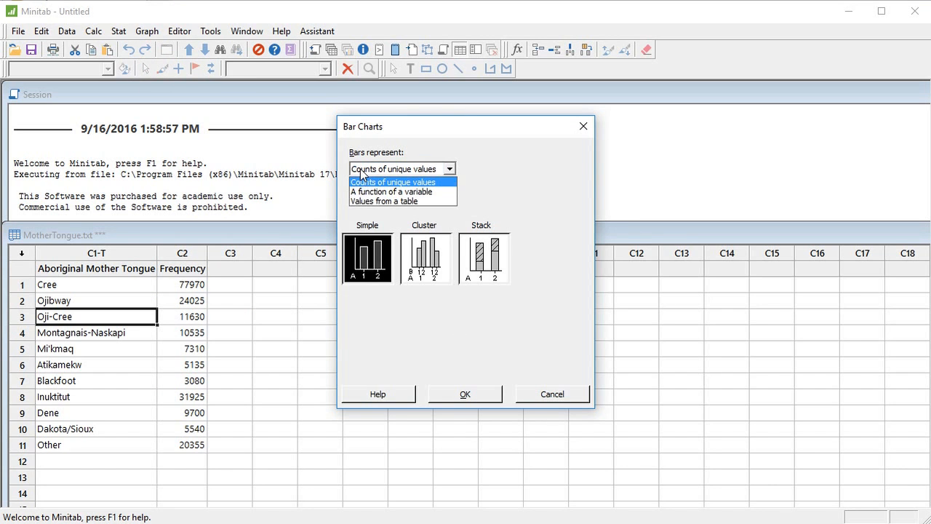
pyautogui.click(371, 202)
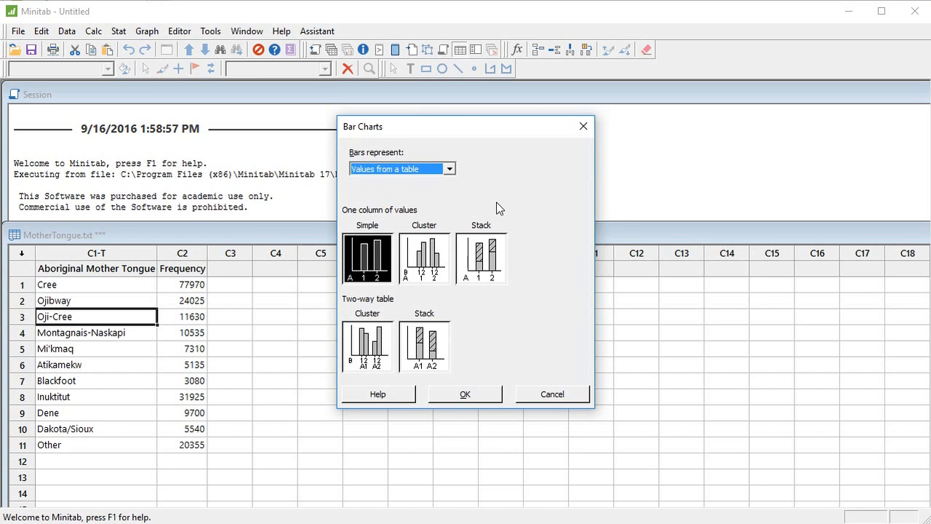
pyautogui.click(371, 260)
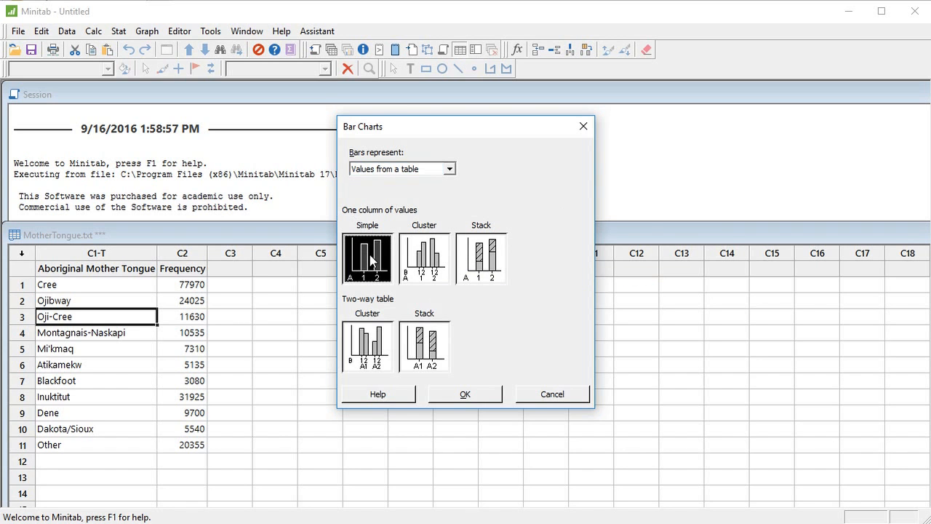
pyautogui.click(458, 396)
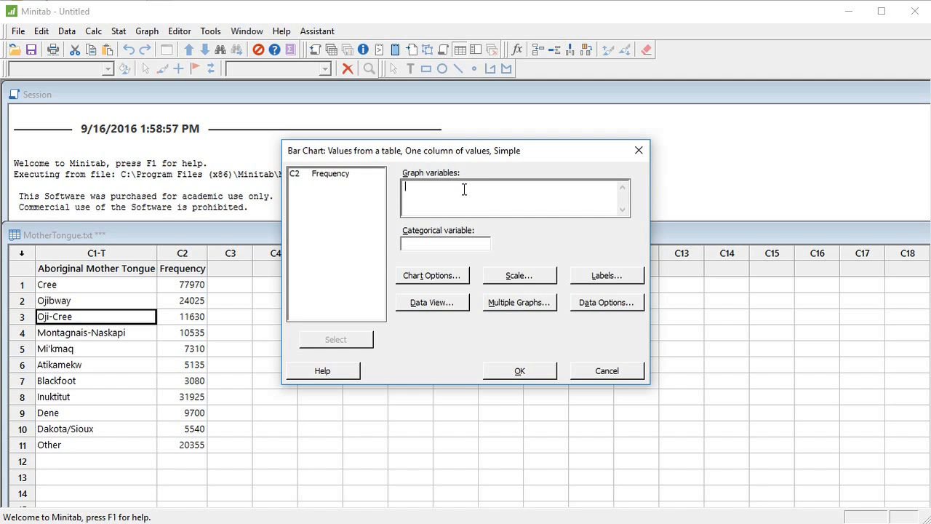
# - Create the bar chart with Frequency as graph variable and Aboriginal Mother Tongue as categorical variable, move its window aside and minimize it
pyautogui.click(347, 178)
pyautogui.click(335, 339)
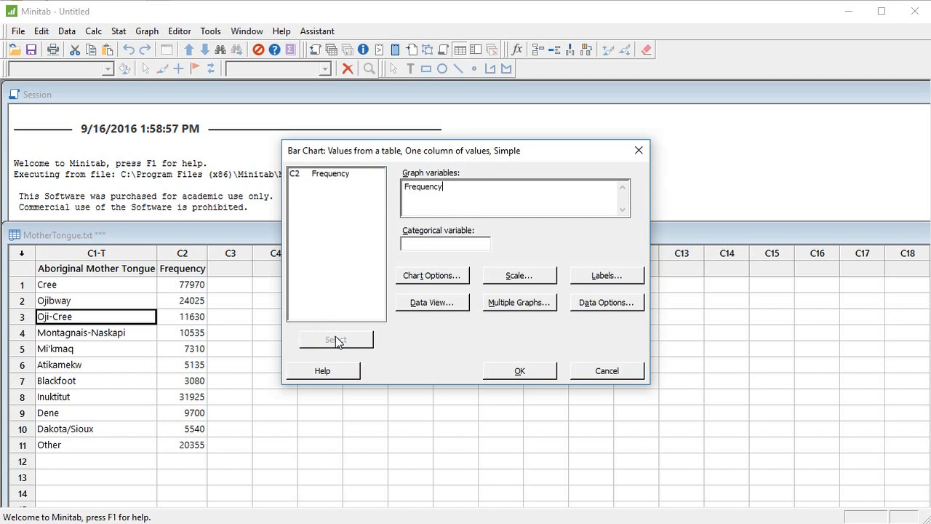
pyautogui.click(431, 242)
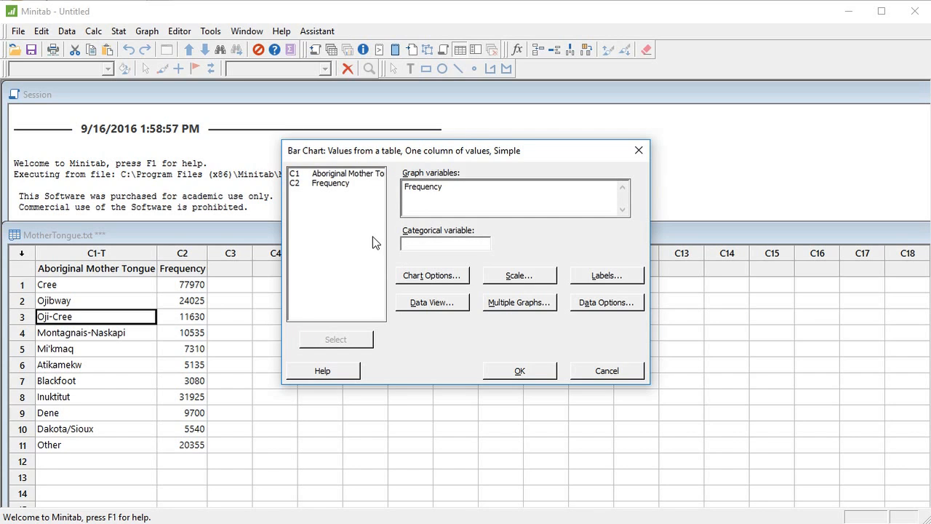
pyautogui.click(348, 175)
pyautogui.click(345, 344)
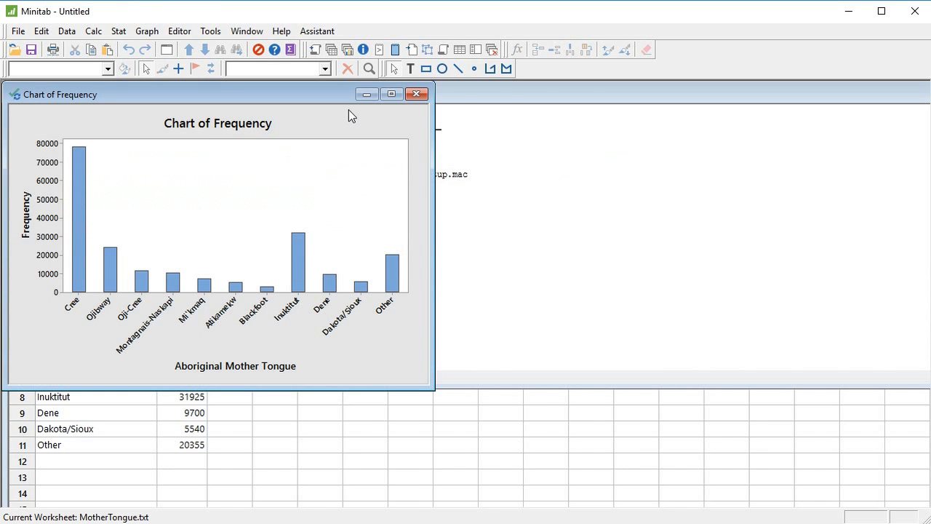
pyautogui.moveTo(372, 102); pyautogui.dragTo(554, 114)
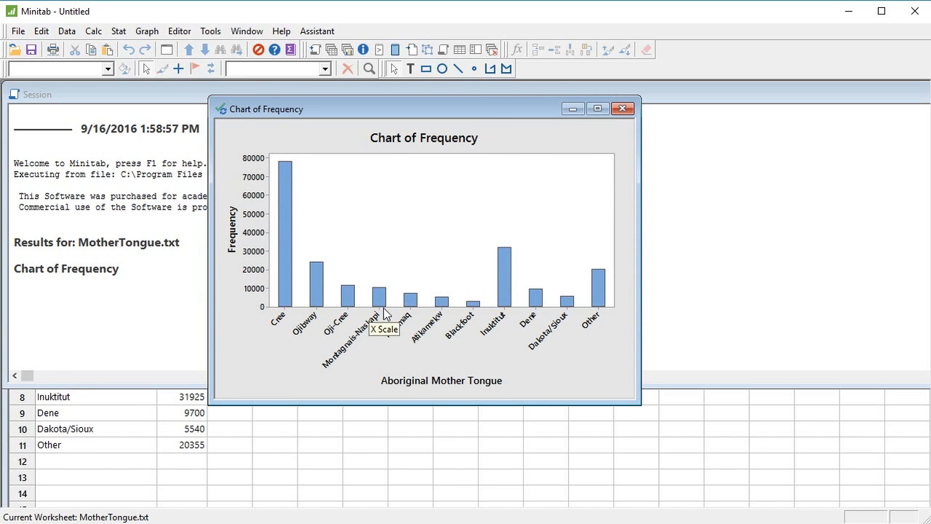
pyautogui.click(573, 109)
# - Start a second simple bar chart of one column of values from a table, keeping the variables already filled in
pyautogui.click(160, 33)
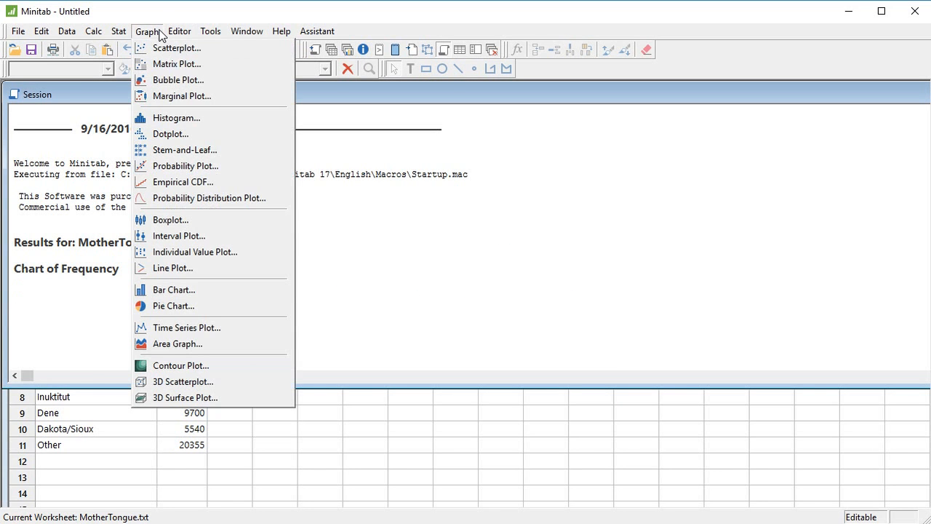
pyautogui.click(168, 289)
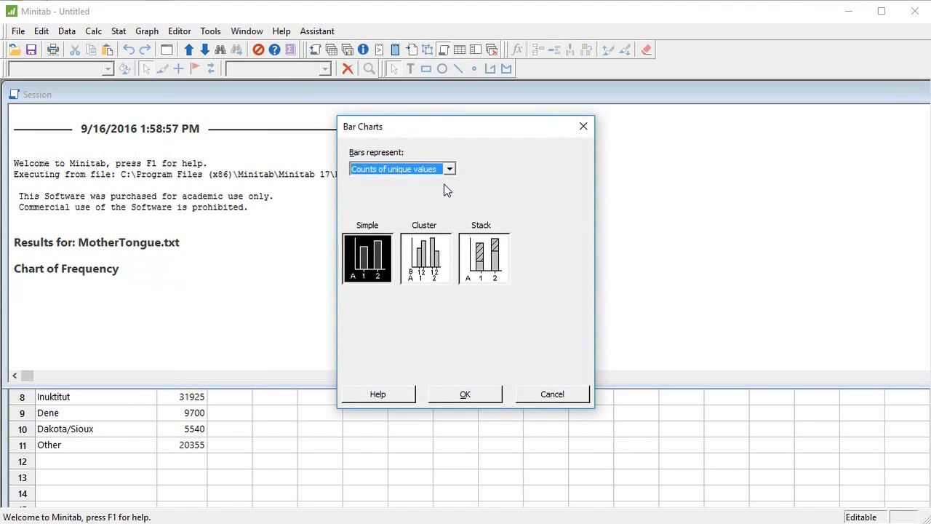
pyautogui.click(449, 170)
pyautogui.click(437, 205)
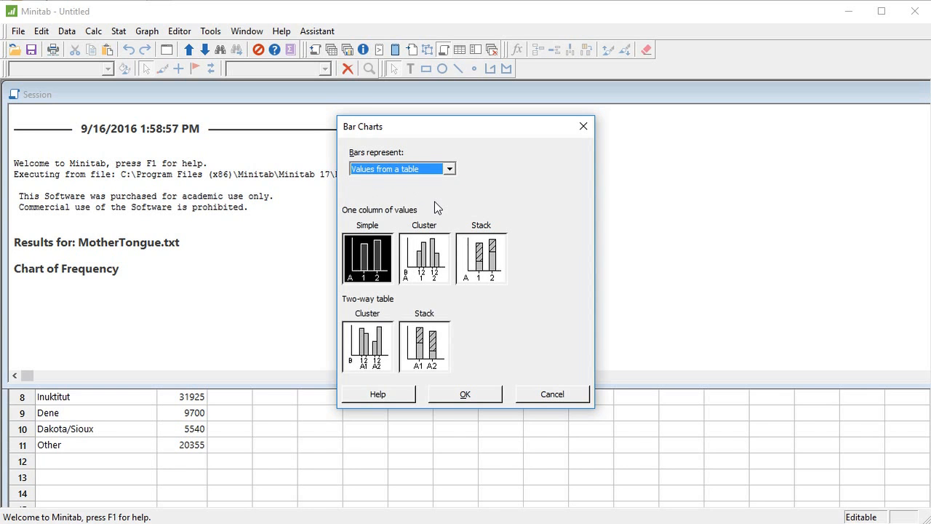
pyautogui.click(460, 395)
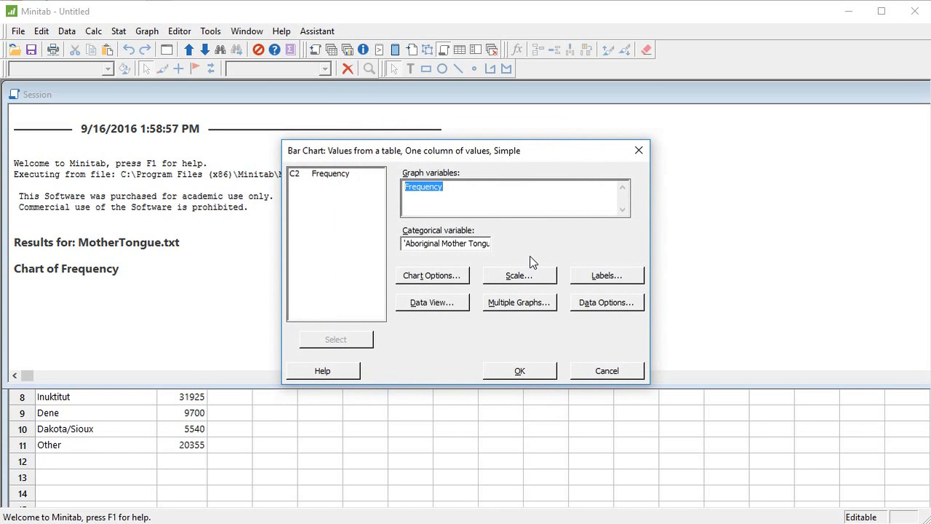
# - Set the bar chart options to show Y as percent
pyautogui.click(429, 274)
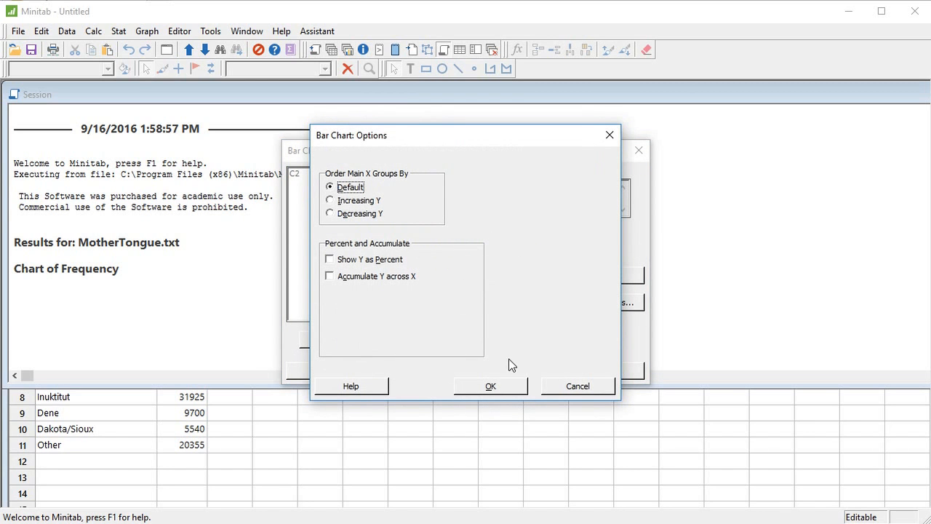
pyautogui.click(353, 264)
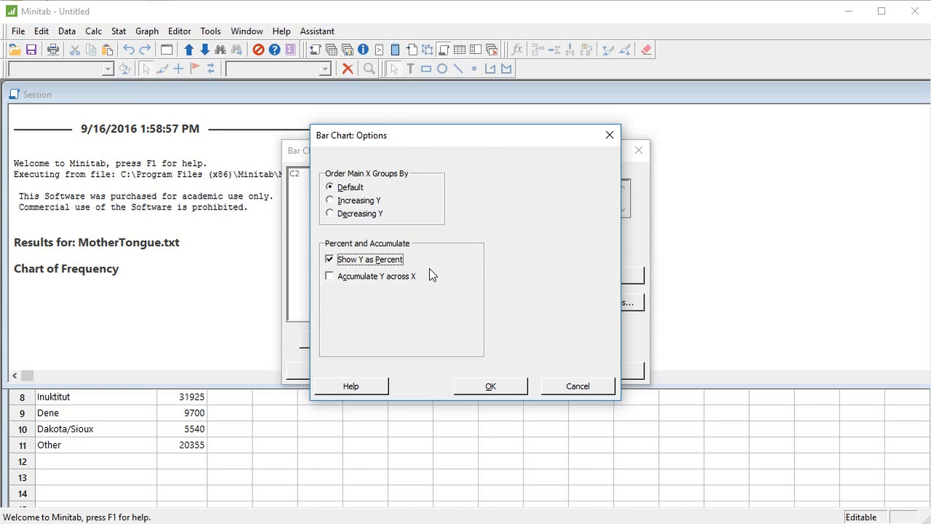
pyautogui.click(508, 389)
# - Transpose the value and category scales, create the bar chart and maximize its window
pyautogui.click(521, 284)
pyautogui.click(342, 274)
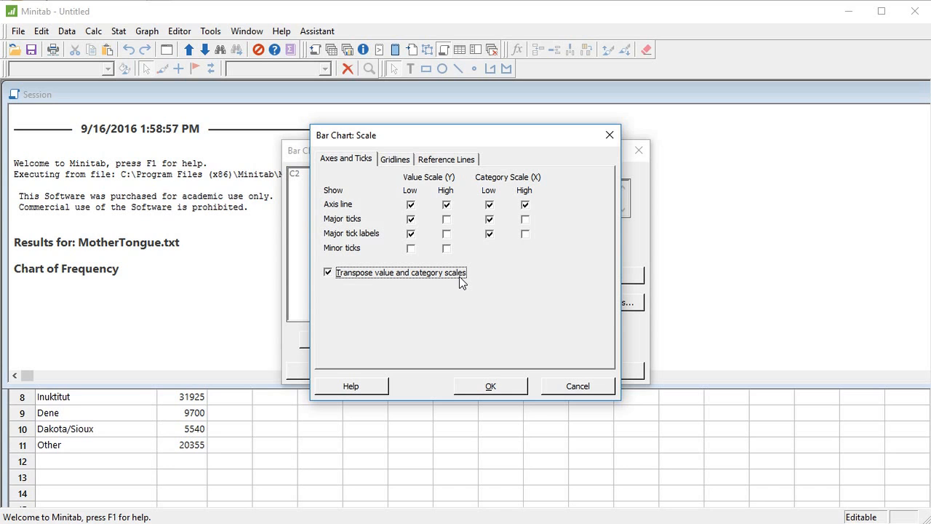
pyautogui.click(480, 384)
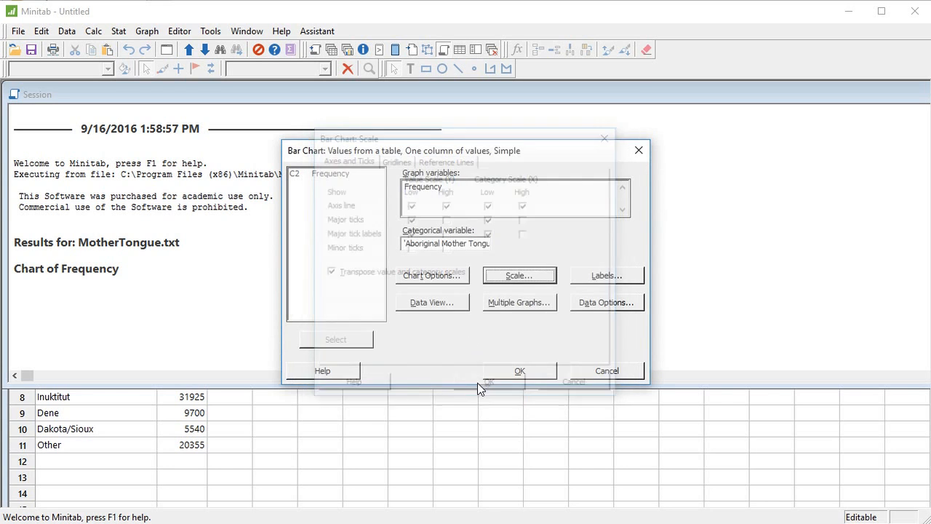
pyautogui.click(512, 369)
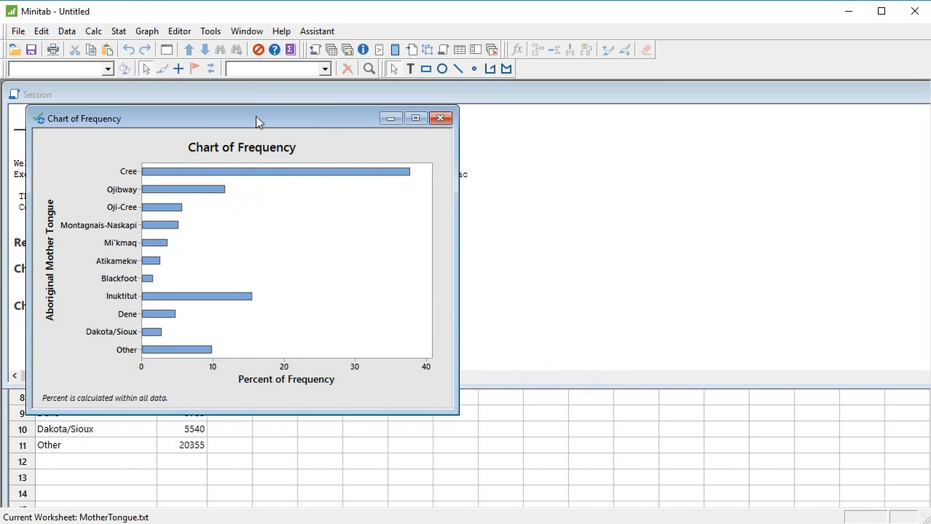
pyautogui.moveTo(256, 118); pyautogui.dragTo(380, 125)
pyautogui.click(545, 126)
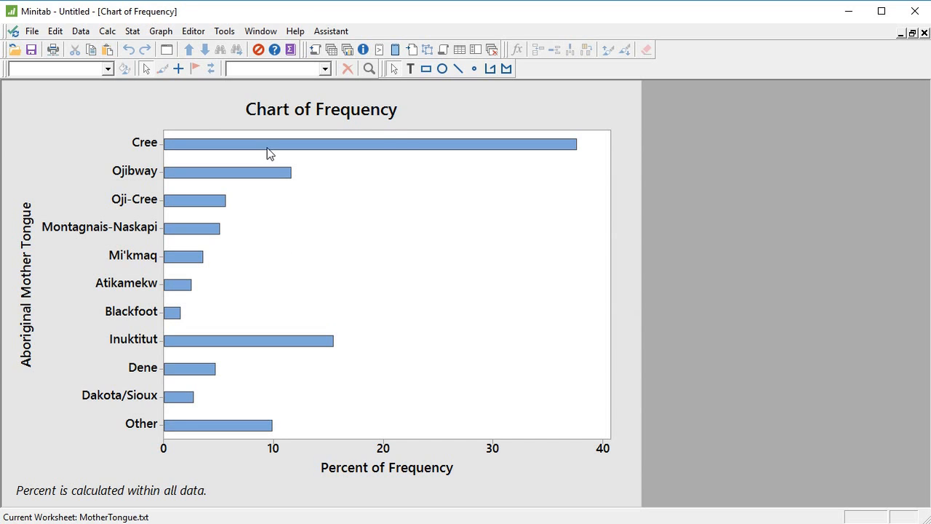
pyautogui.click(32, 32)
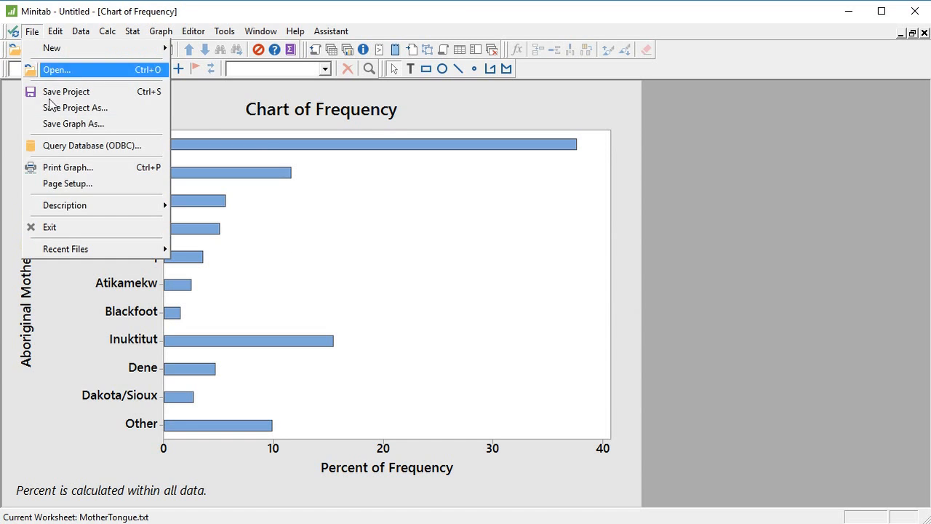
pyautogui.click(93, 125)
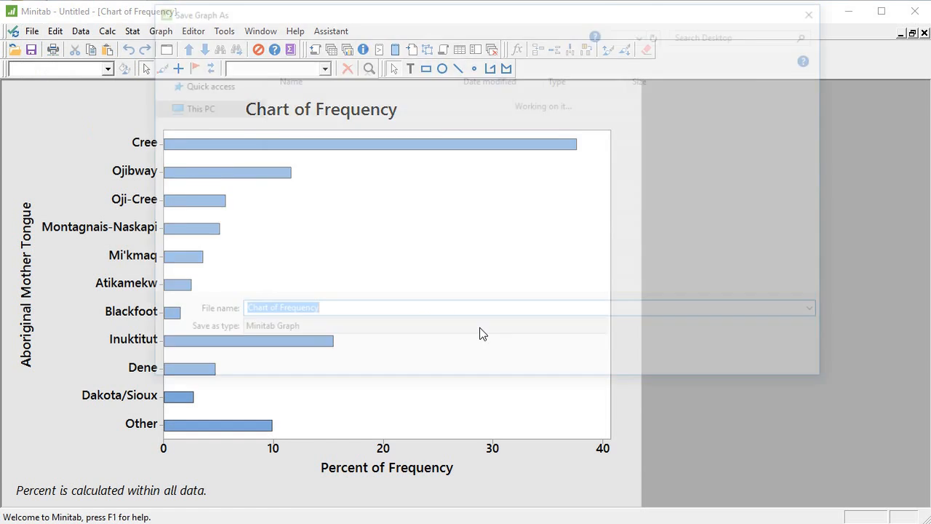
pyautogui.click(358, 333)
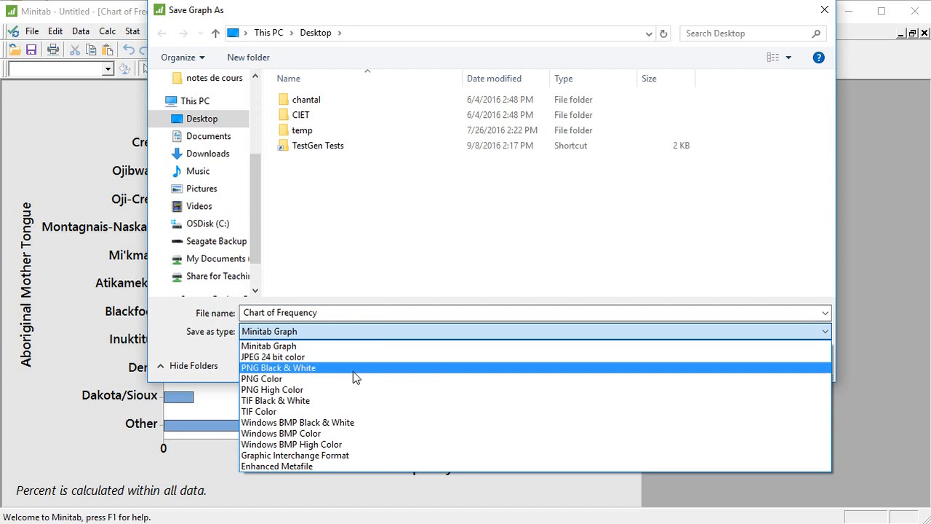
pyautogui.click(357, 357)
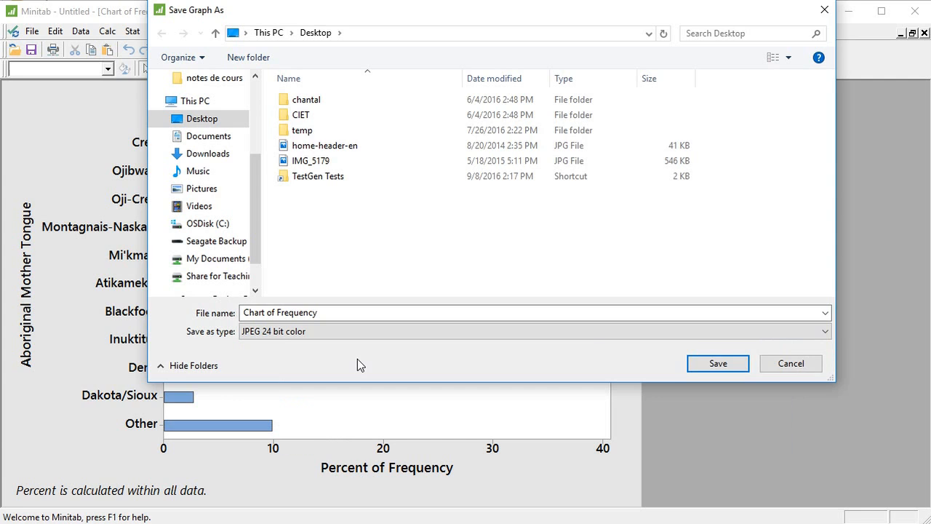
pyautogui.click(772, 370)
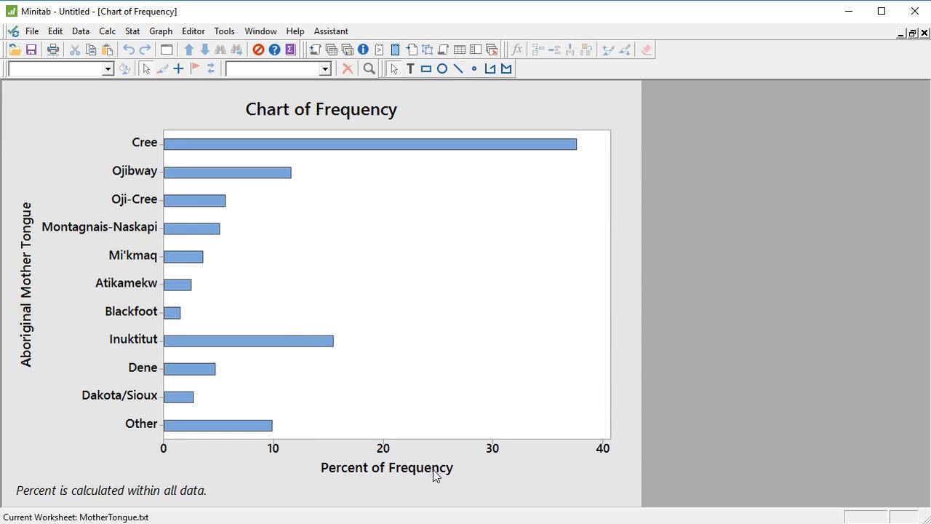
# - Change the label of the chart's horizontal axis to Percent
pyautogui.doubleClick(373, 469)
pyautogui.moveTo(430, 332); pyautogui.dragTo(304, 335)
pyautogui.write('Percent')
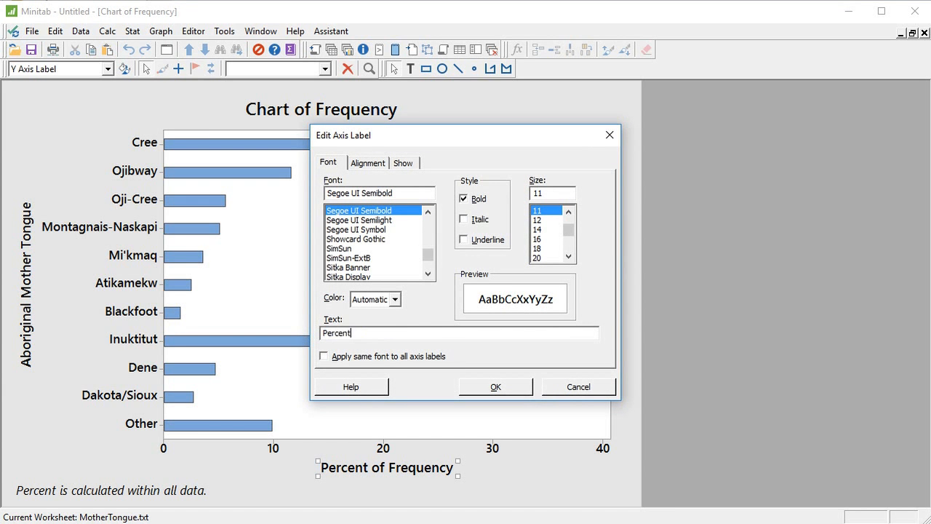
pyautogui.press('Return')
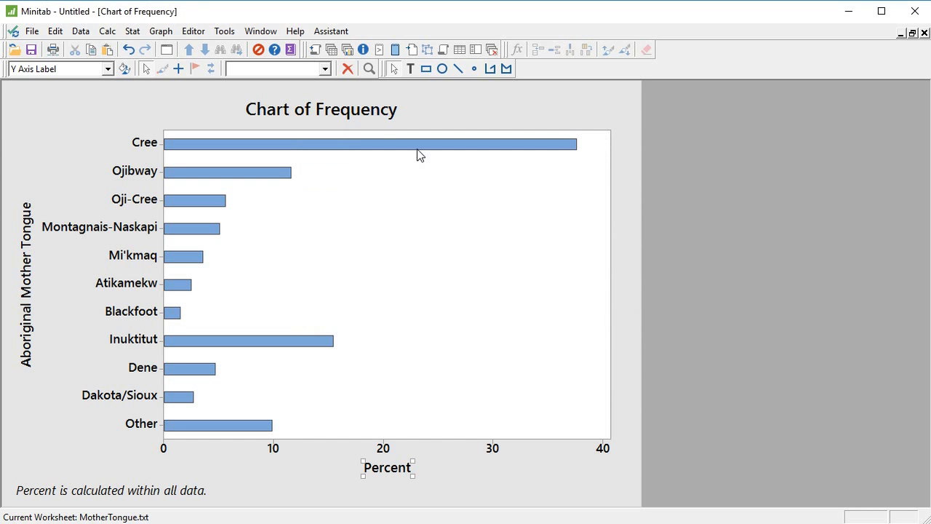
# - Change the chart title to Bar Chart of Mother Tongue and deselect it
pyautogui.doubleClick(329, 110)
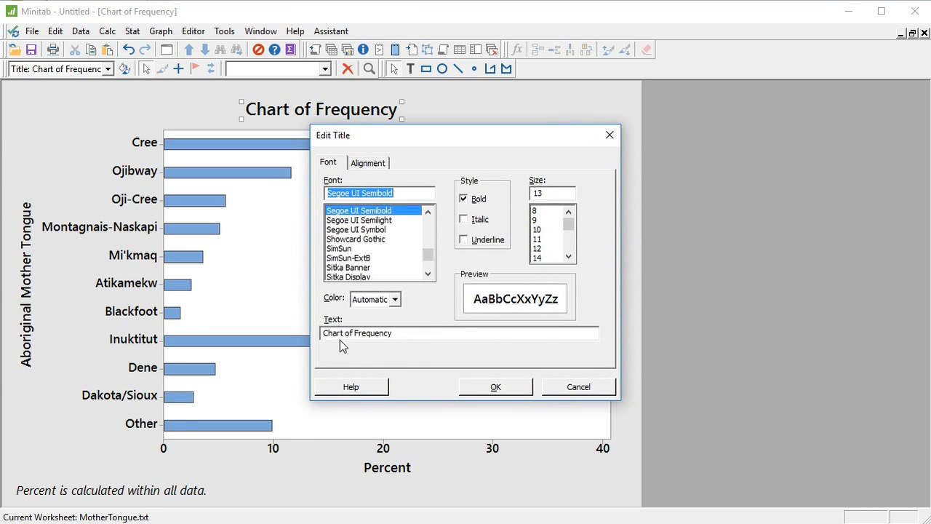
pyautogui.moveTo(412, 332); pyautogui.dragTo(323, 333)
pyautogui.write('Bar C')
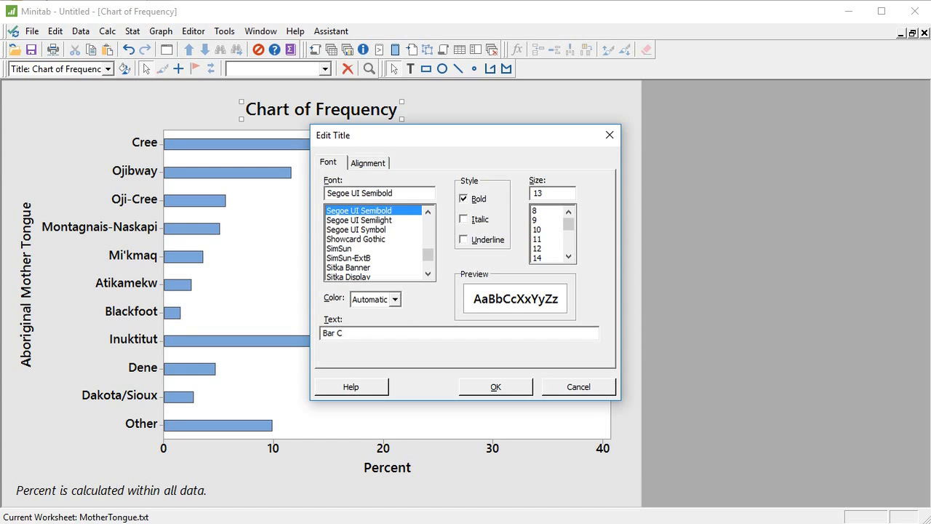
pyautogui.write('hart of Mother Tongue')
pyautogui.press('Return')
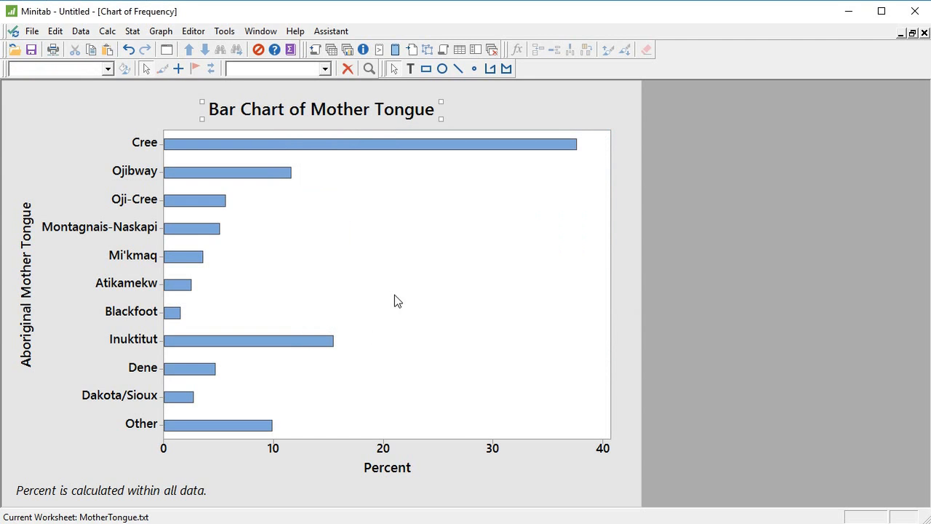
pyautogui.click(669, 209)
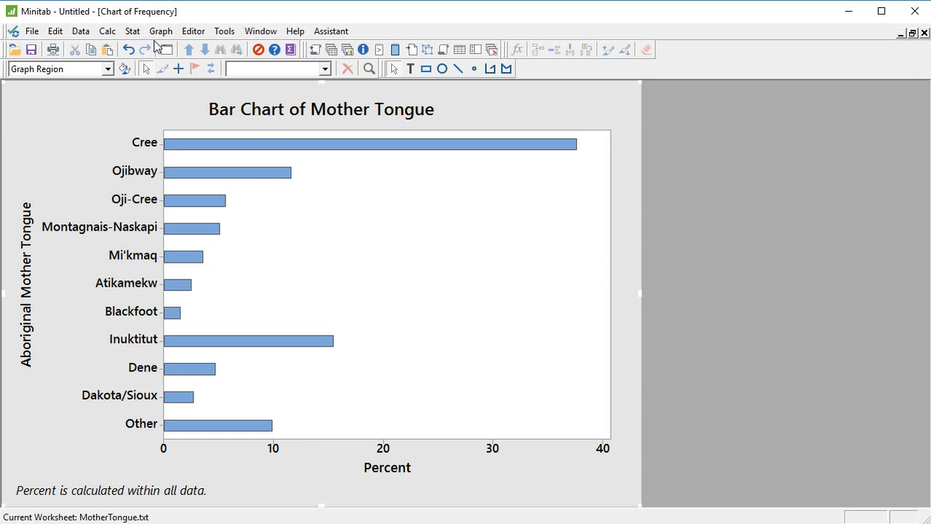
# - Create a pie chart of values from a table with Aboriginal Mother Tongue as categorical variable and Frequency as summary variable
pyautogui.click(137, 33)
pyautogui.moveTo(160, 36)
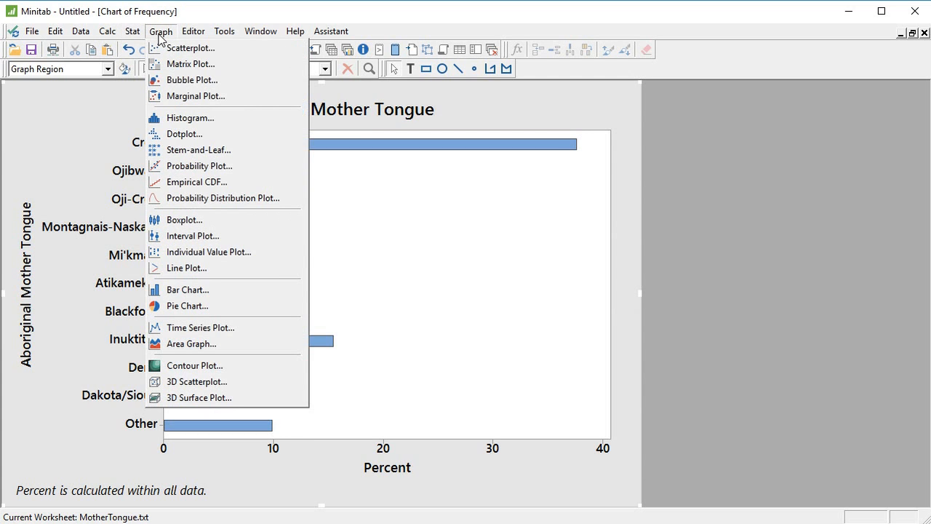
pyautogui.click(187, 306)
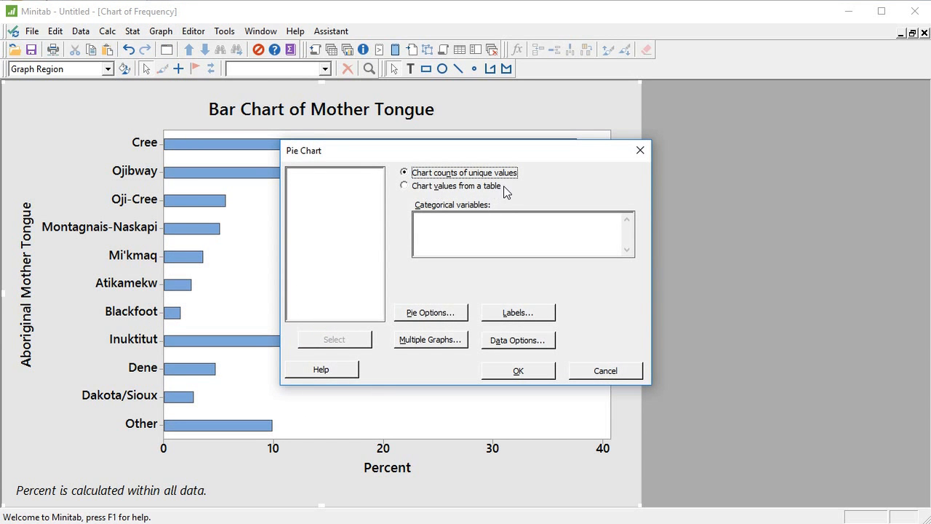
pyautogui.click(420, 186)
pyautogui.click(455, 218)
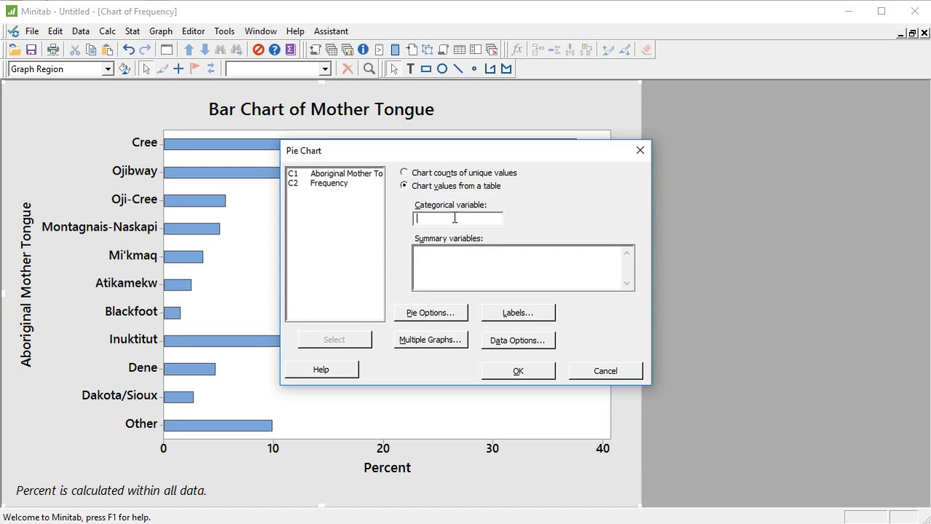
pyautogui.click(364, 175)
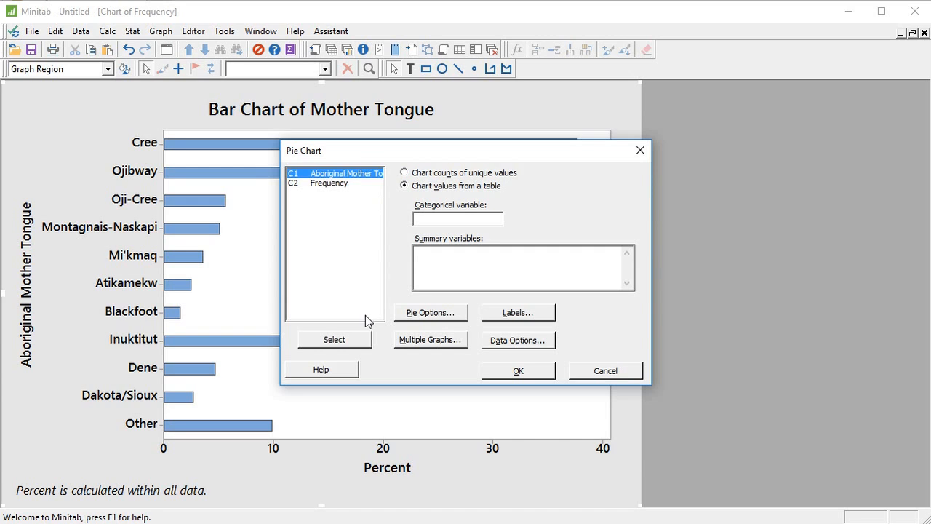
pyautogui.click(356, 339)
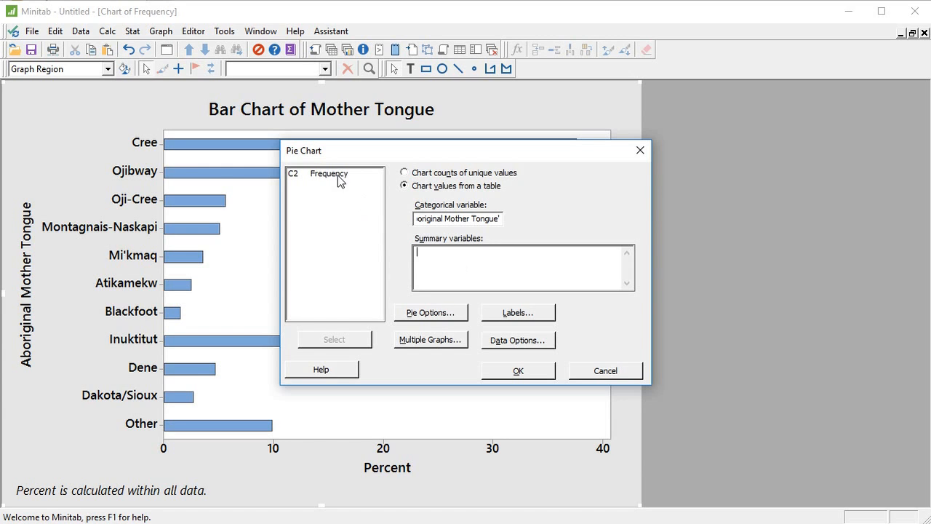
pyautogui.click(318, 175)
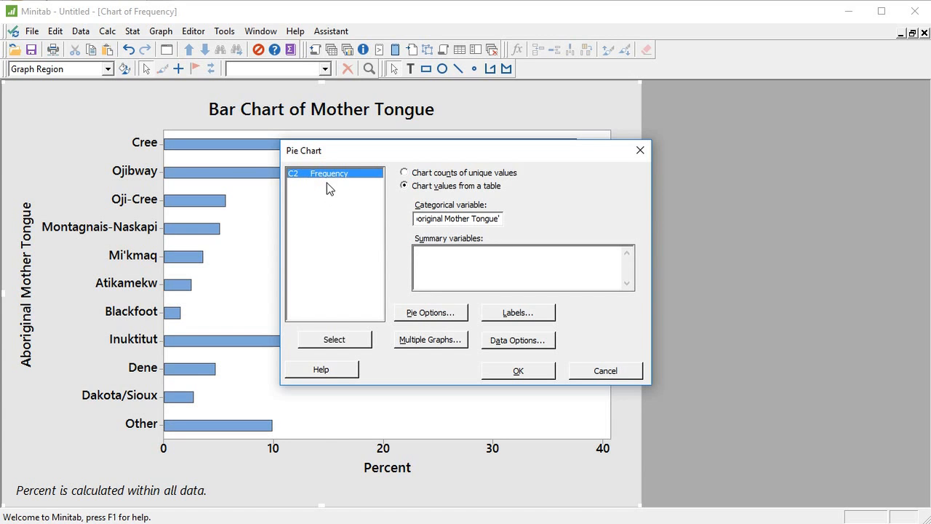
pyautogui.click(344, 335)
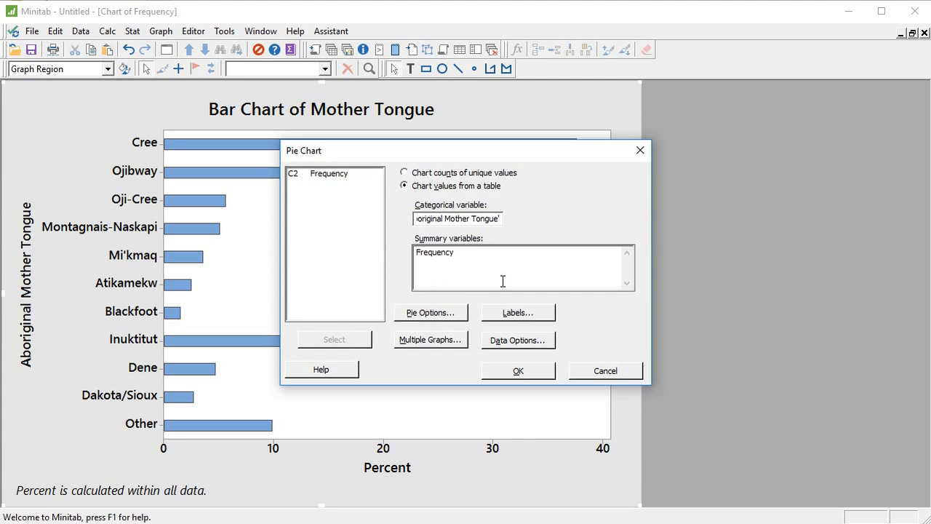
pyautogui.click(538, 372)
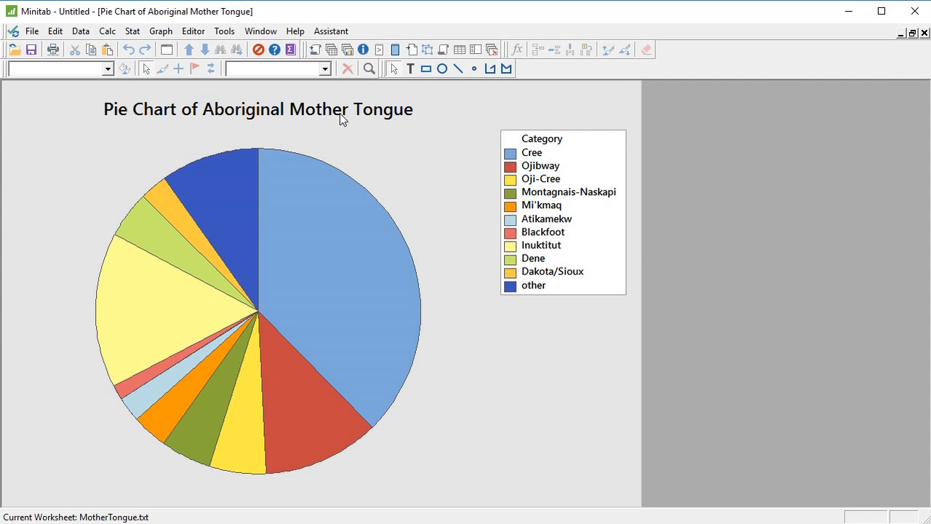
# - Change the heading of the pie chart's legend to Mother Tongue and deselect it
pyautogui.click(554, 142)
pyautogui.click(554, 143)
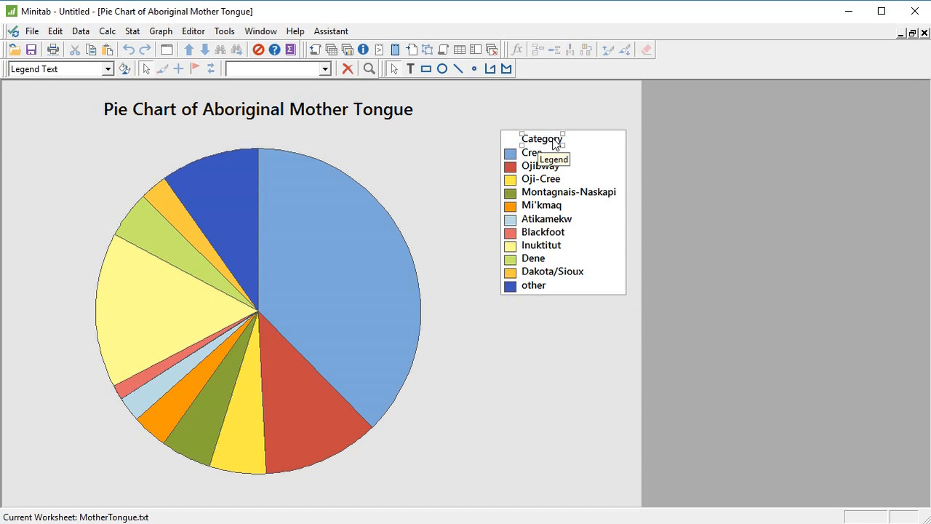
pyautogui.doubleClick(554, 143)
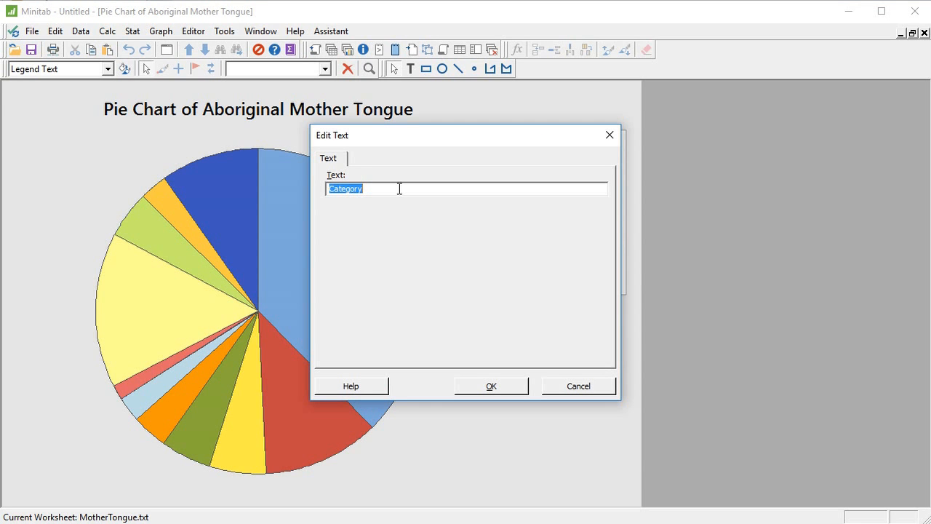
pyautogui.write('Mother Tongue')
pyautogui.press('Return')
pyautogui.click(399, 189)
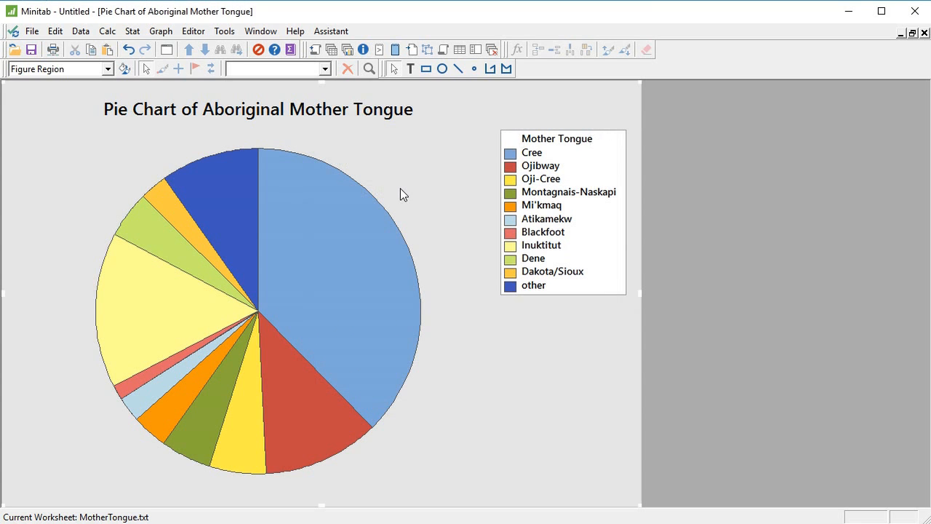